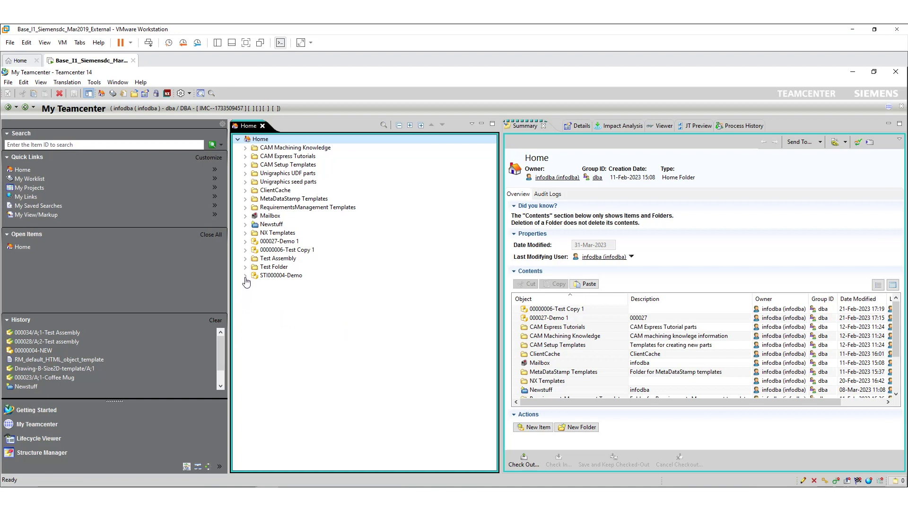
Expand STI000004-Demo in the Home tree to reveal STI000004 and revision STI000004/1;1-Demo
left_click(245, 275)
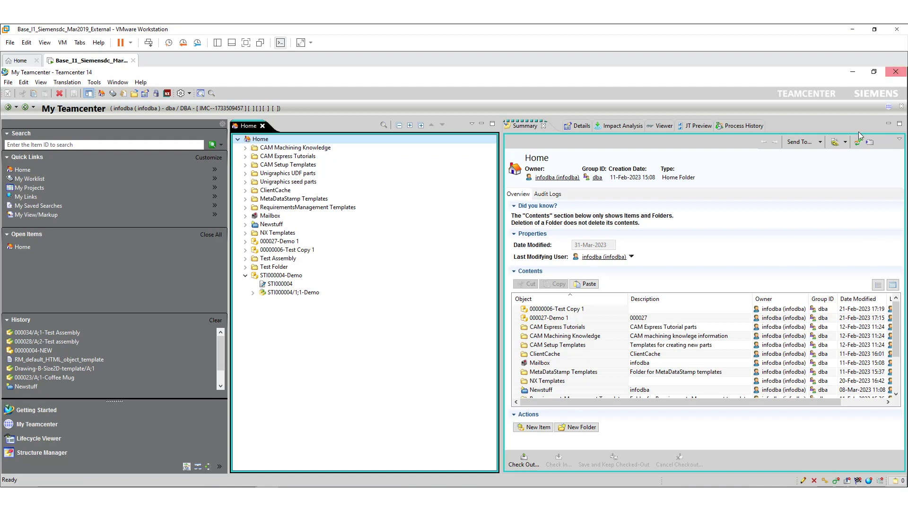
In BMIDE, scroll the STI9_ItemRevision business object constants down to DisplayName
key("super+d")
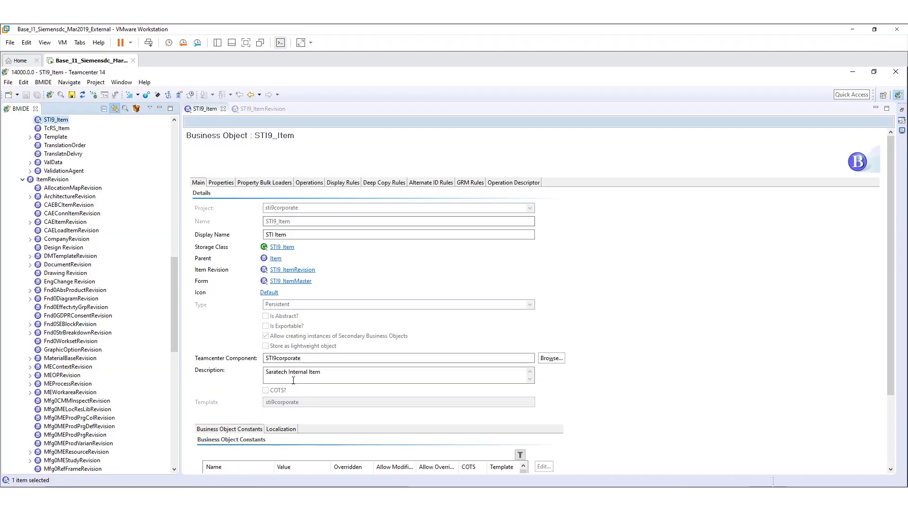
left_click(254, 155)
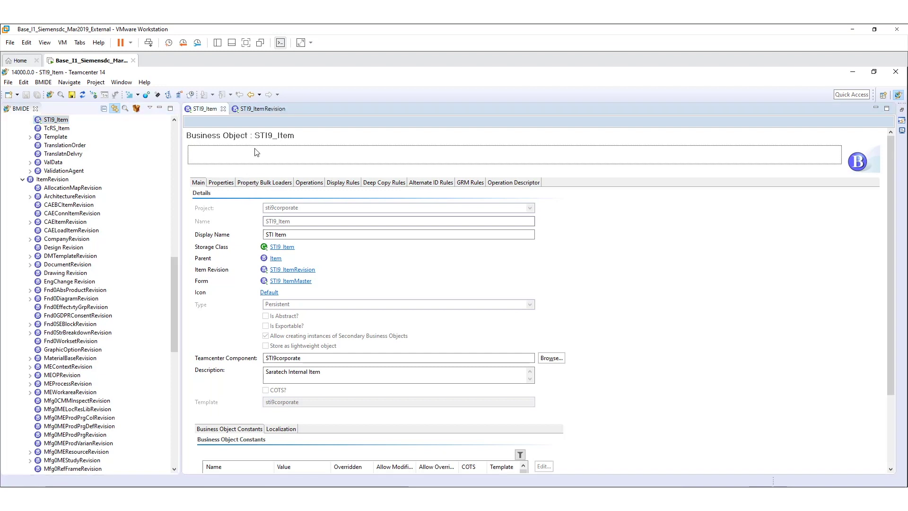
left_click(262, 109)
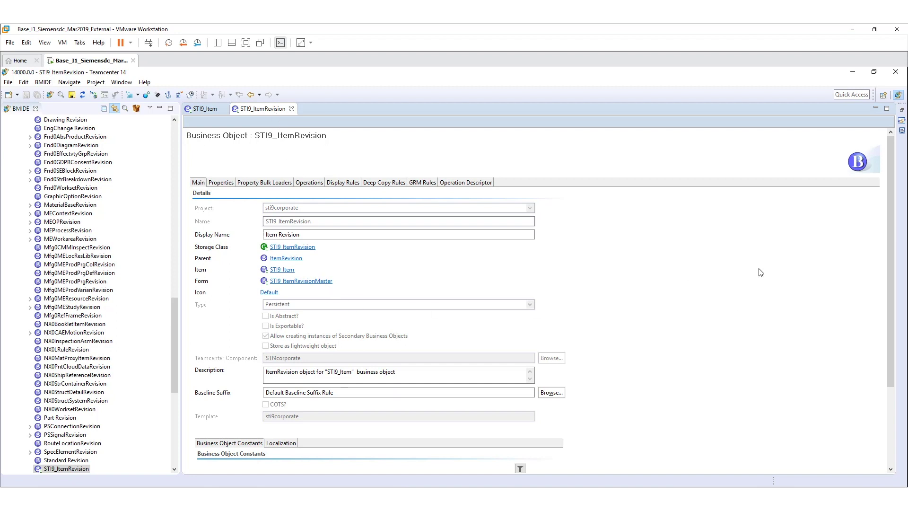
left_click_drag(895, 224, 873, 367)
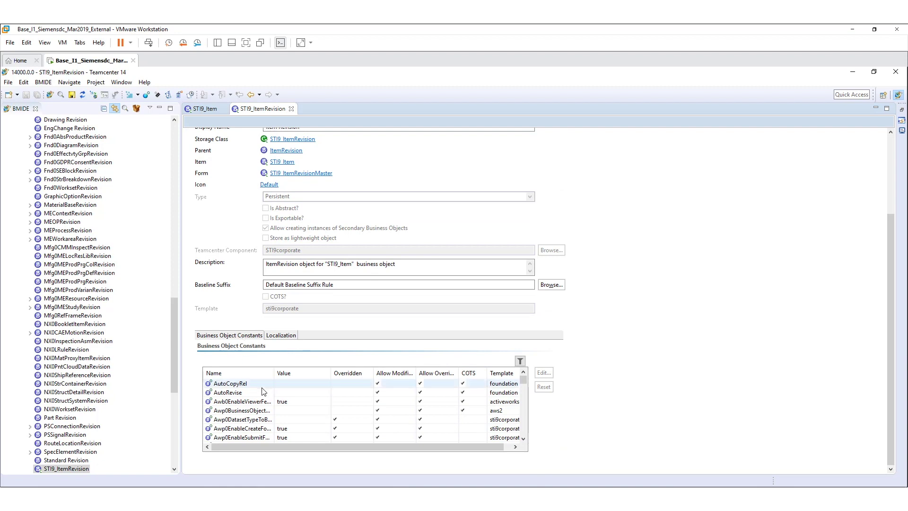
left_click(524, 438)
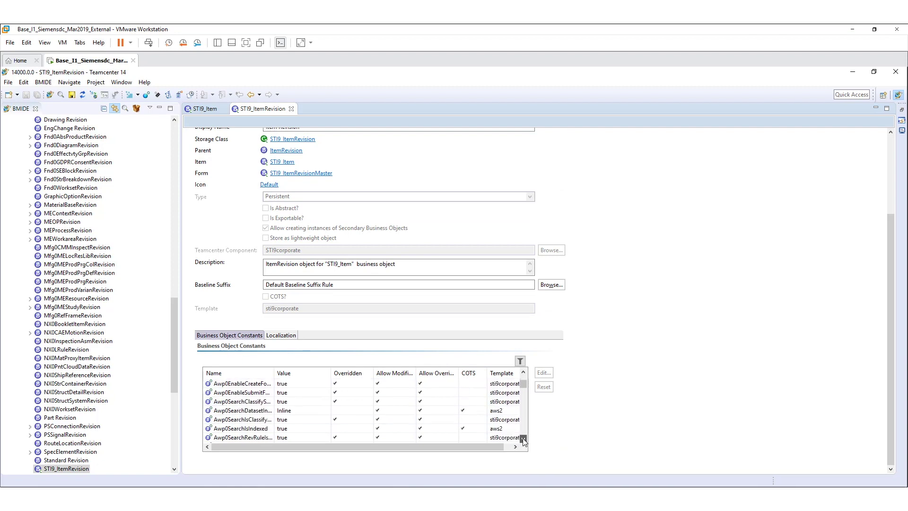
left_click(524, 437)
scroll(263, 414, "down", 3)
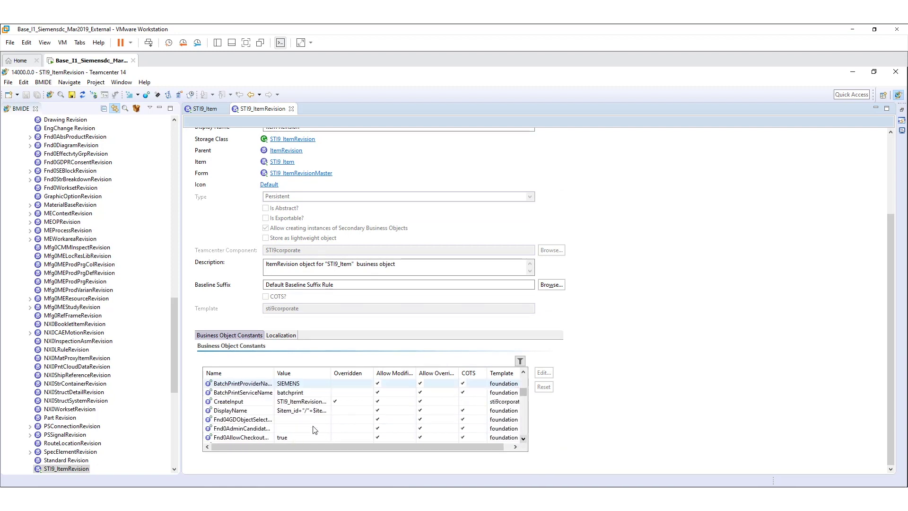
Open the DisplayName constant and replace the '/' after $item_id with '-'
double_click(266, 411)
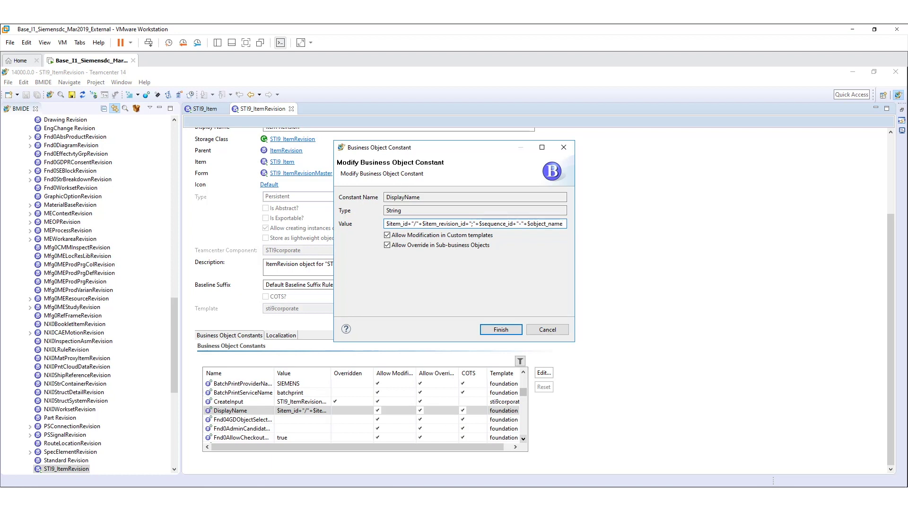
left_click_drag(387, 147, 283, 198)
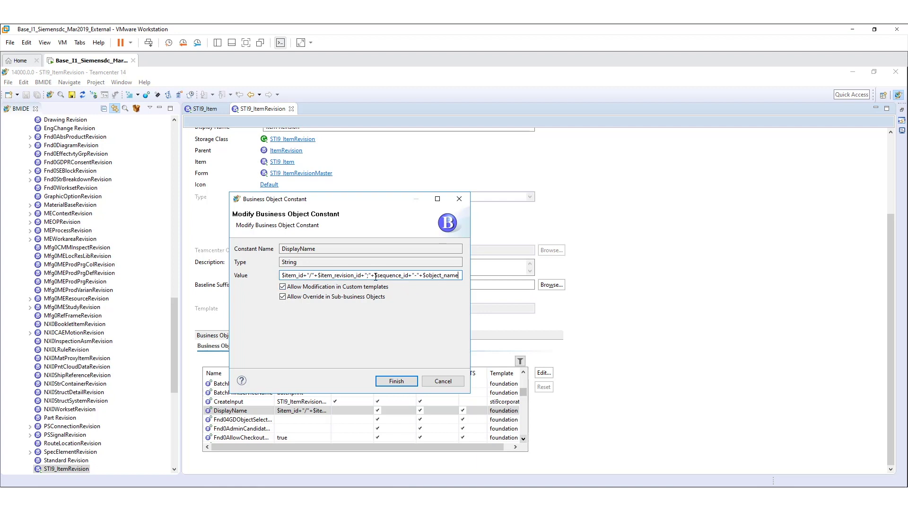
left_click(312, 274)
key("BackSpace")
type("-")
Delete $sequence_id+"-"+ from the DisplayName value
left_click_drag(369, 274, 408, 275)
left_click(372, 274)
left_click_drag(378, 275, 425, 278)
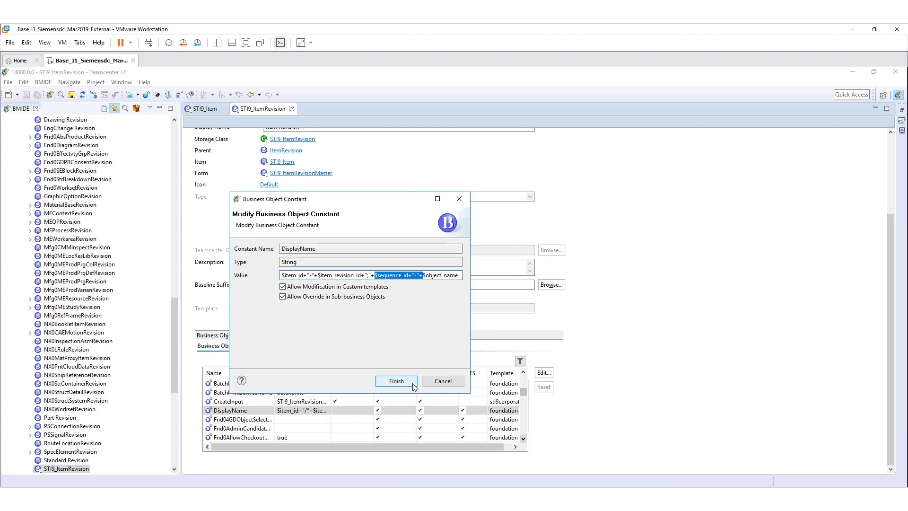
key("Delete")
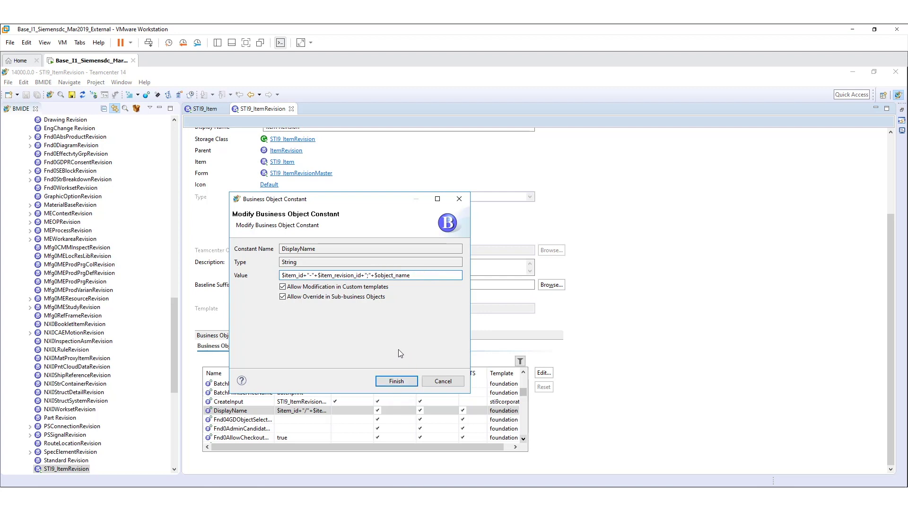
Apply the edited DisplayName constant and save the data model
left_click(396, 381)
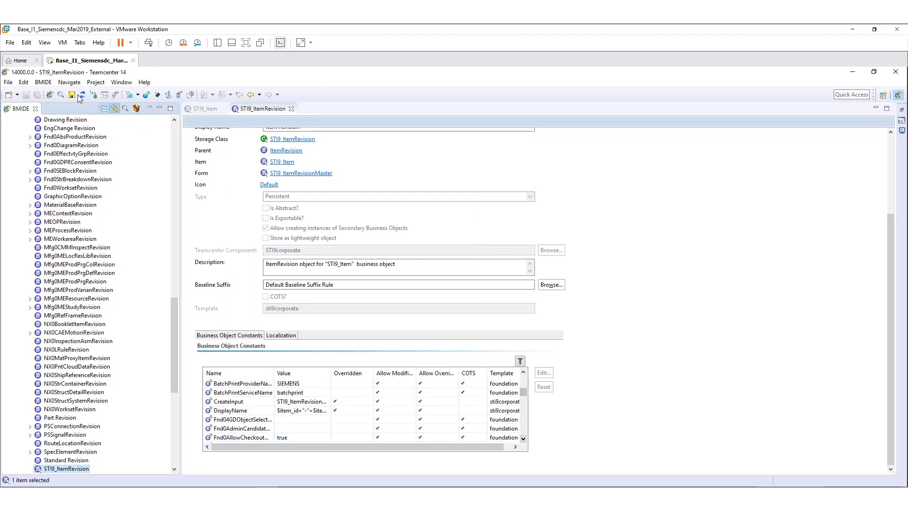
left_click(73, 95)
left_click(457, 332)
Deploy the template to the Saratech Internal server, logging in with the account password
left_click(43, 82)
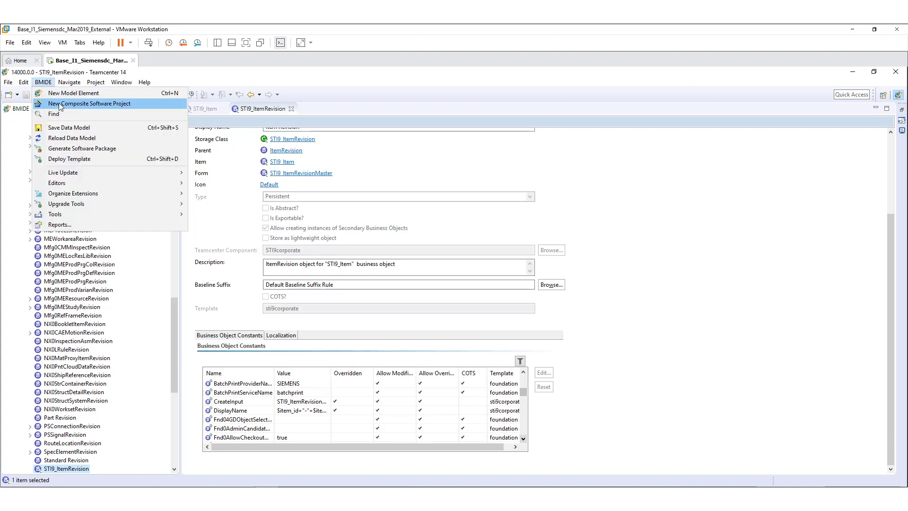
left_click(101, 159)
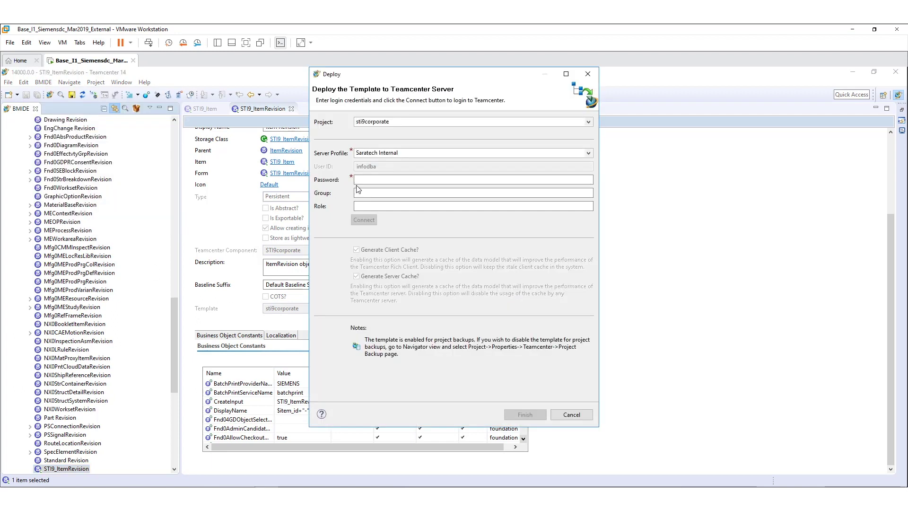
left_click(362, 181)
type("infodba")
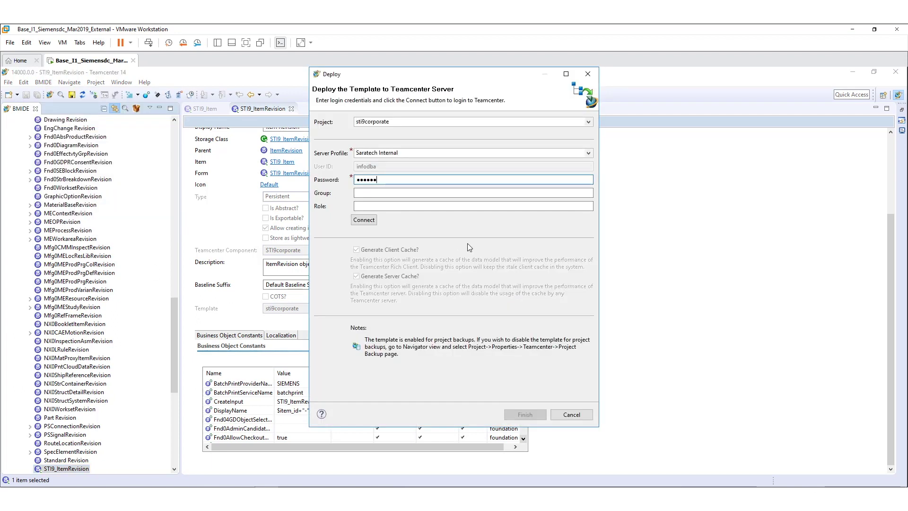
left_click(364, 220)
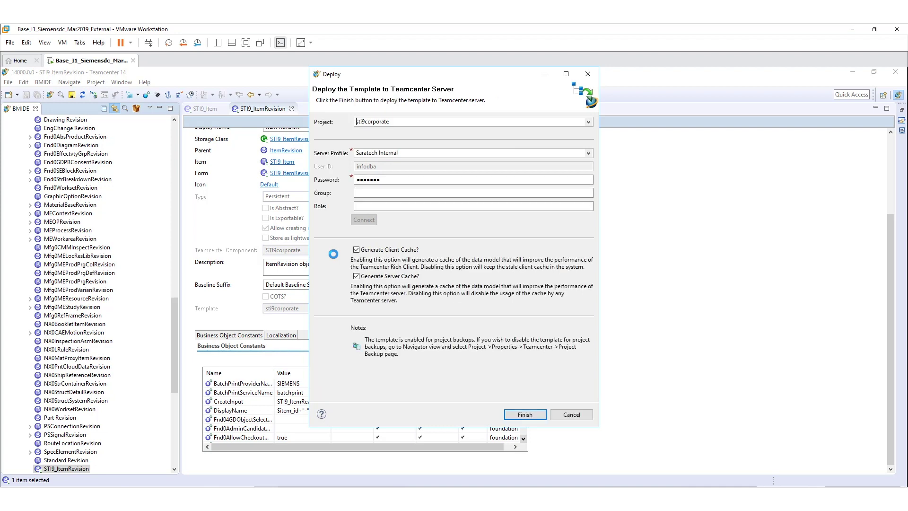
left_click(522, 416)
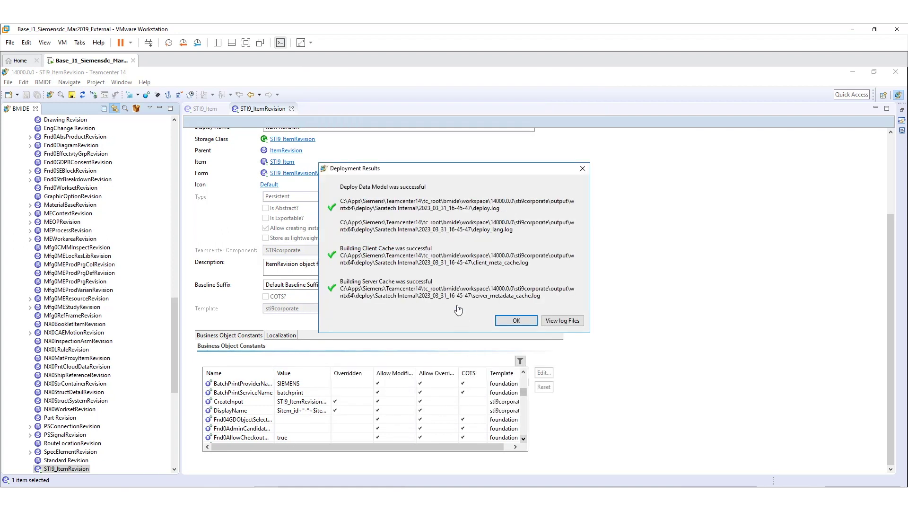
Dismiss the deployment results, close BMIDE, and log back into the Teamcenter rich client
left_click(530, 323)
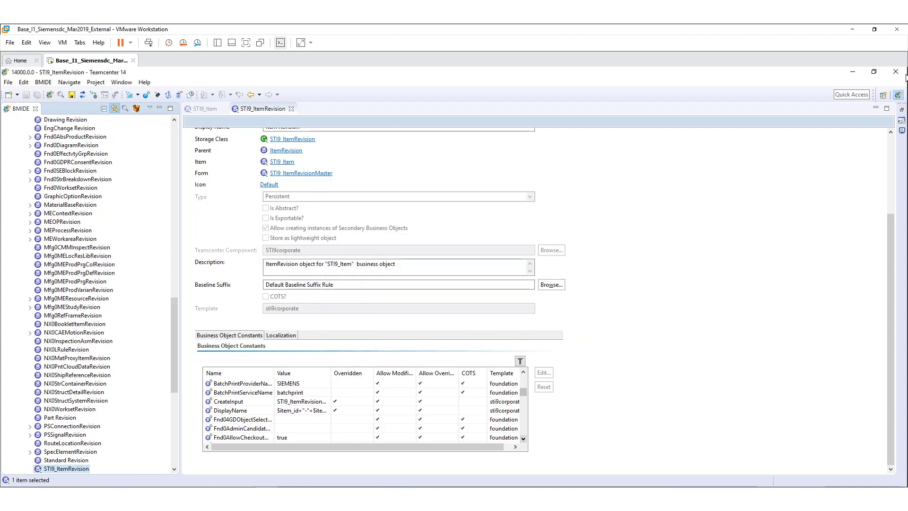
left_click(852, 71)
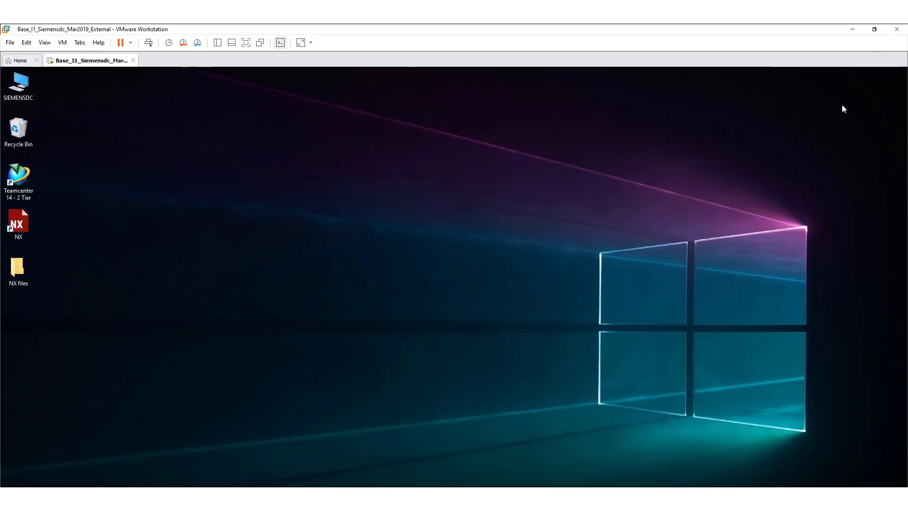
double_click(25, 173)
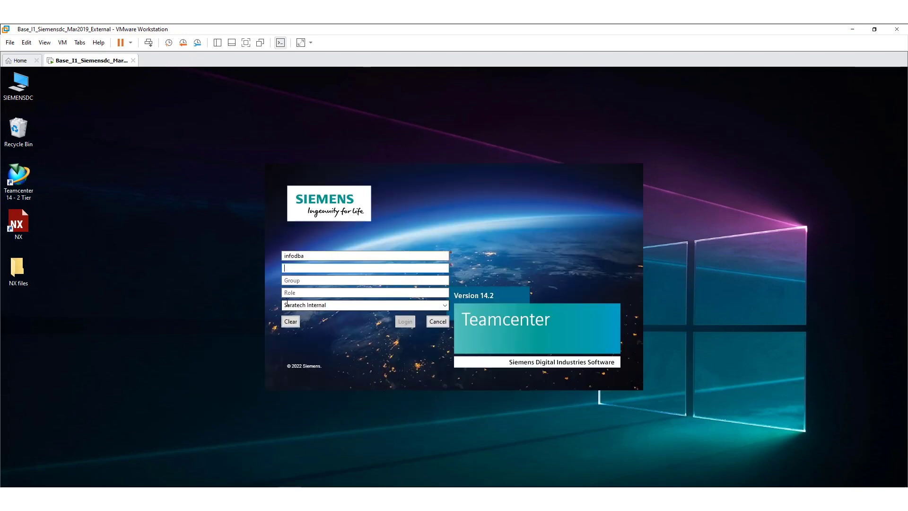
type("infodba")
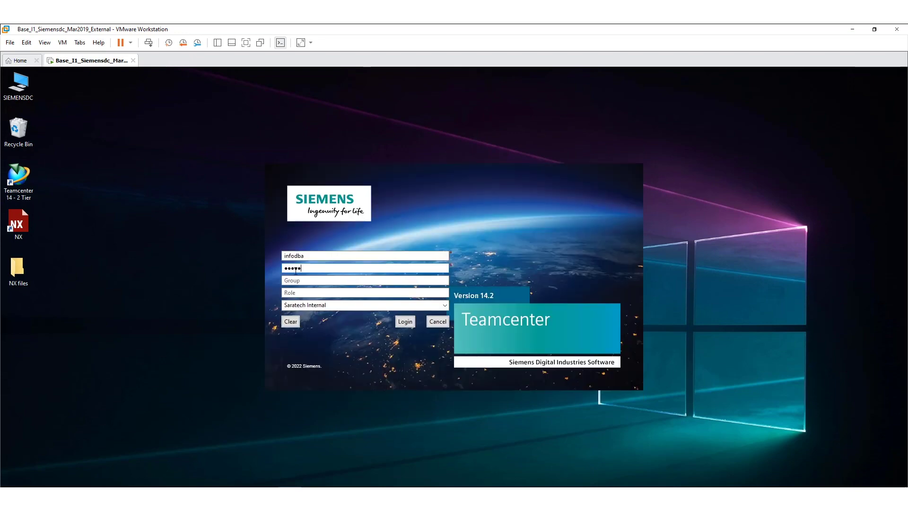
key("Return")
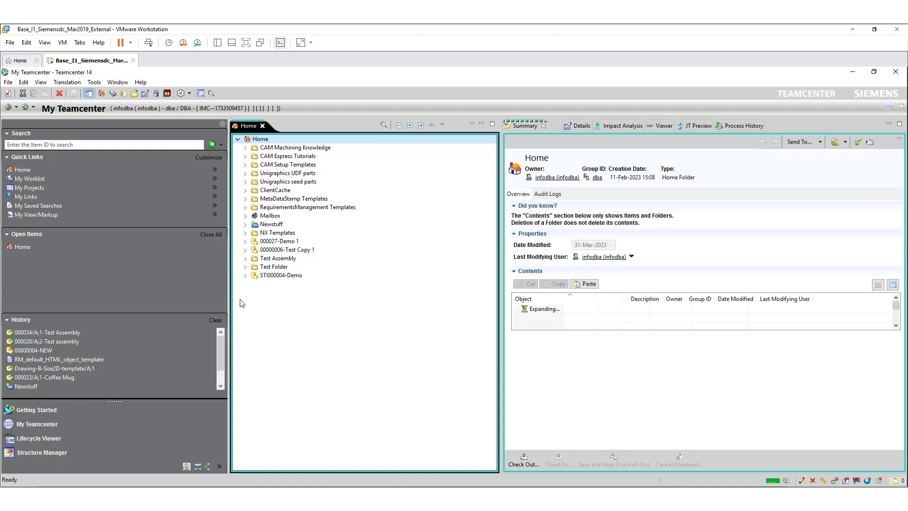
Expand STI000004-Demo again to confirm the revision now reads STI000004-1;Demo
left_click(245, 276)
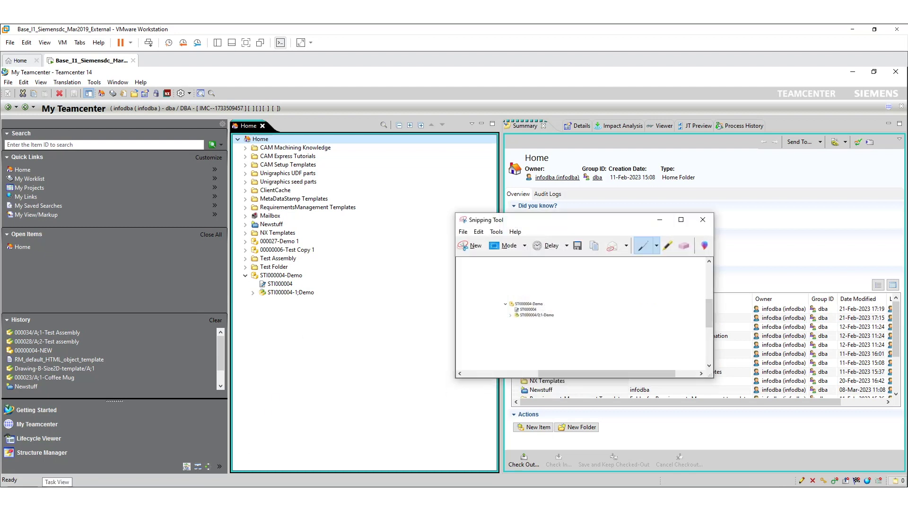
Place the Snipping Tool capture of the old label beside the live tree, then minimize it
left_click_drag(557, 222, 439, 209)
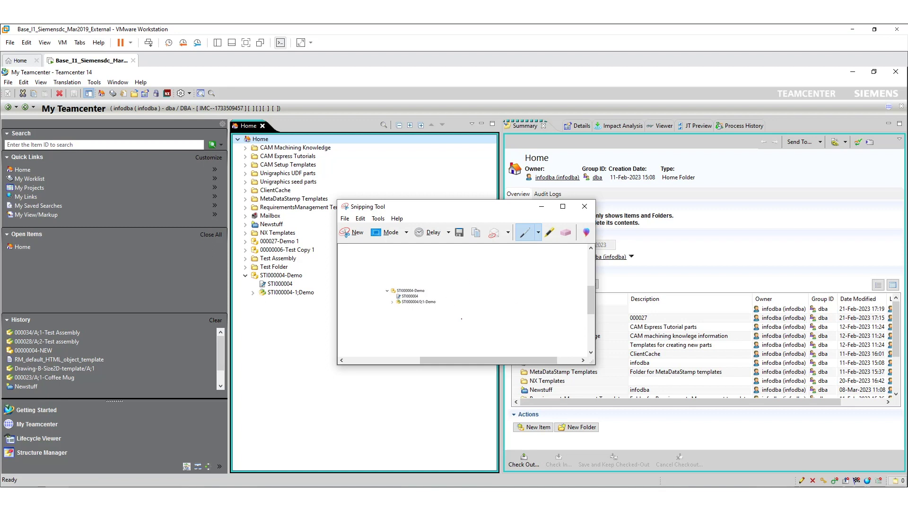
left_click(542, 206)
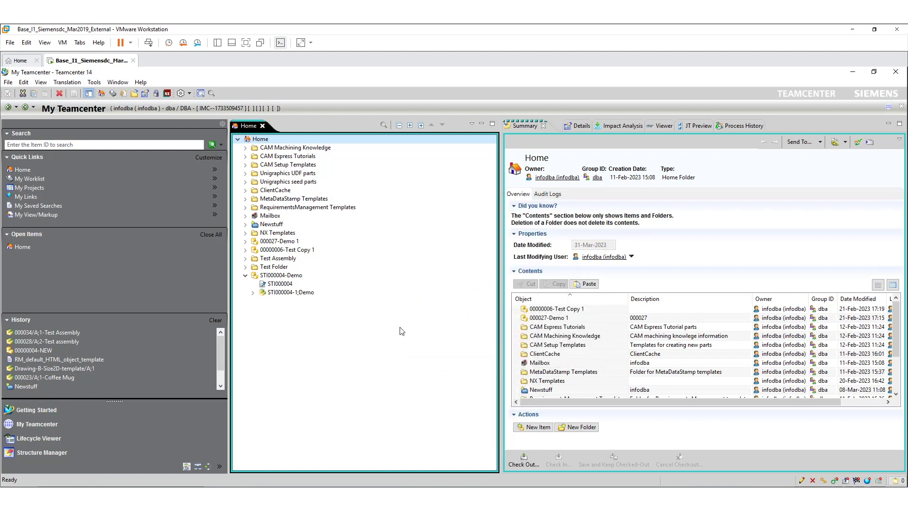